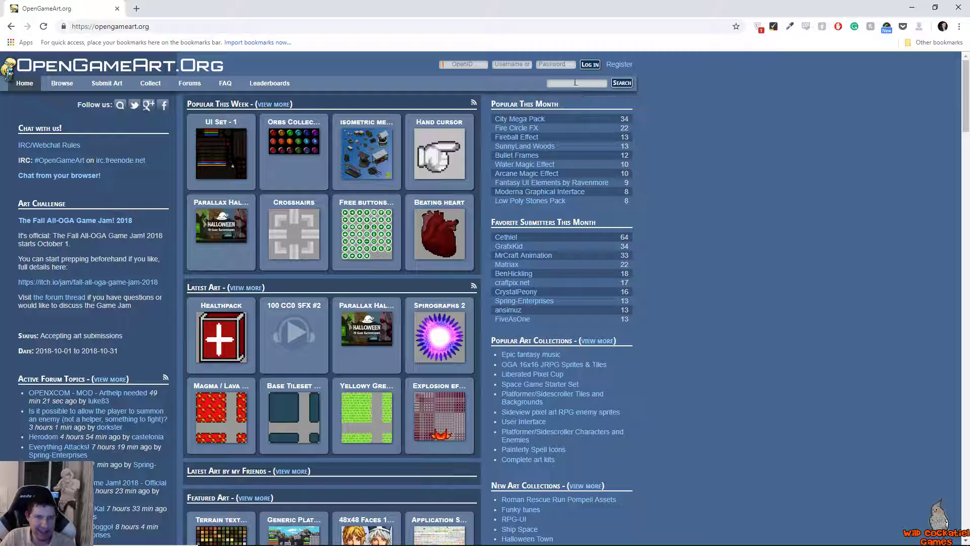
Search OpenGameArt for "snake" and download SnakeGame_PNG.zip from the Snake Graphics page.
left_click(624, 83)
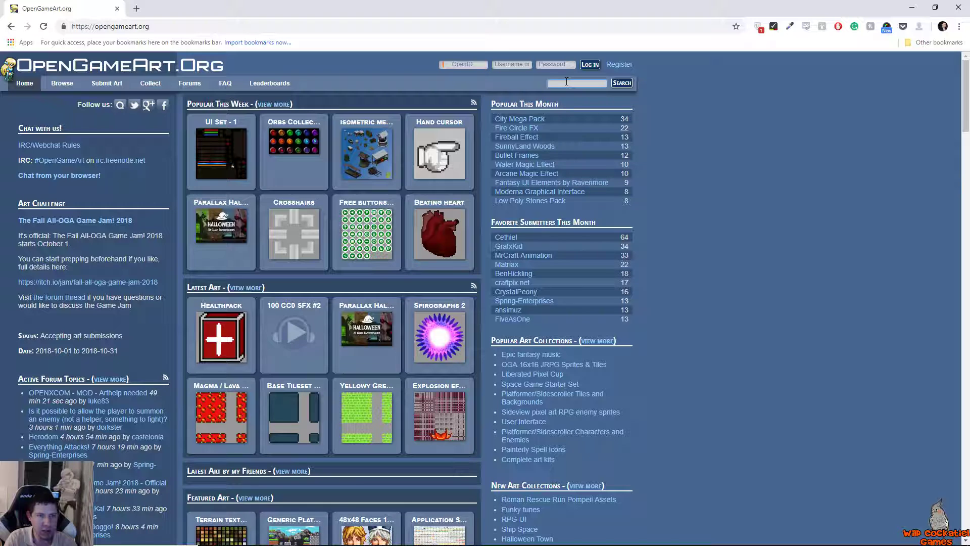
type("san")
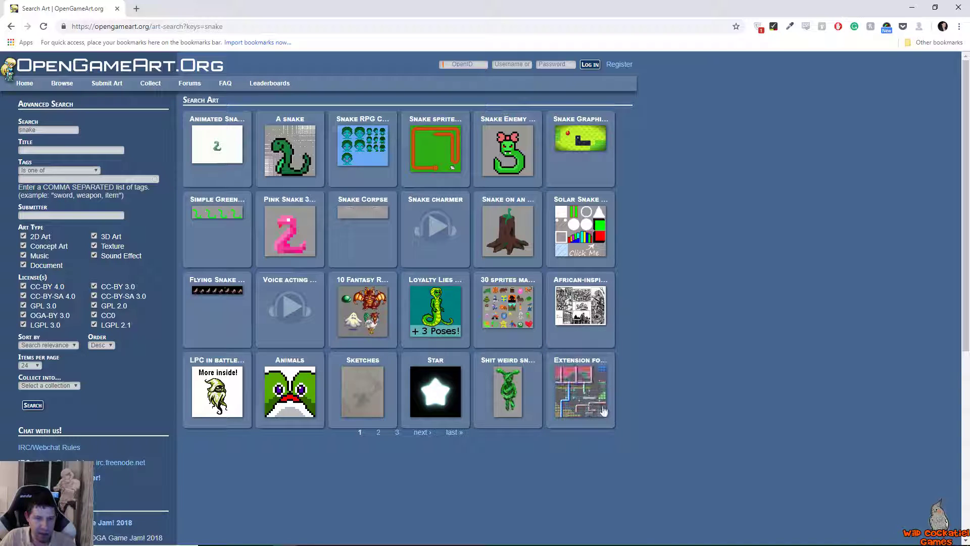
left_click(586, 141)
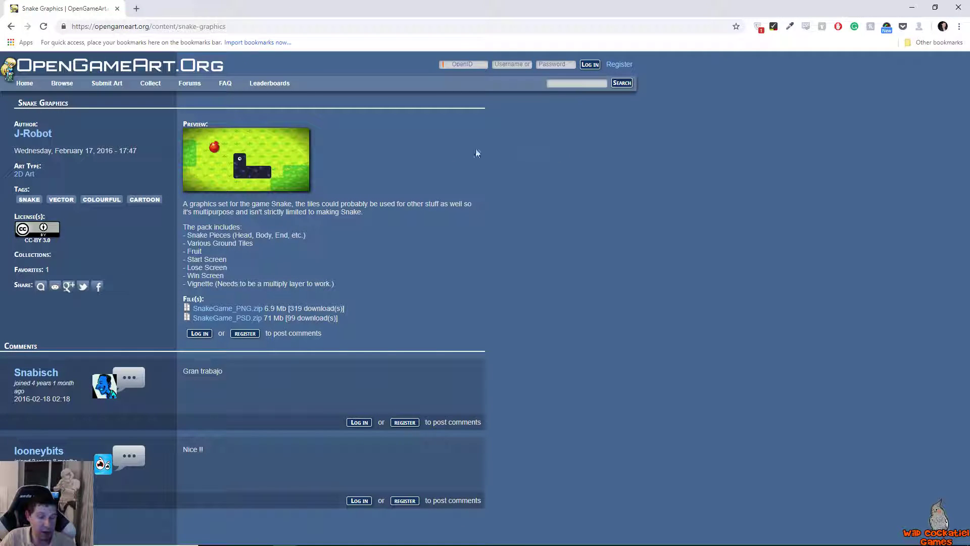
left_click(246, 308)
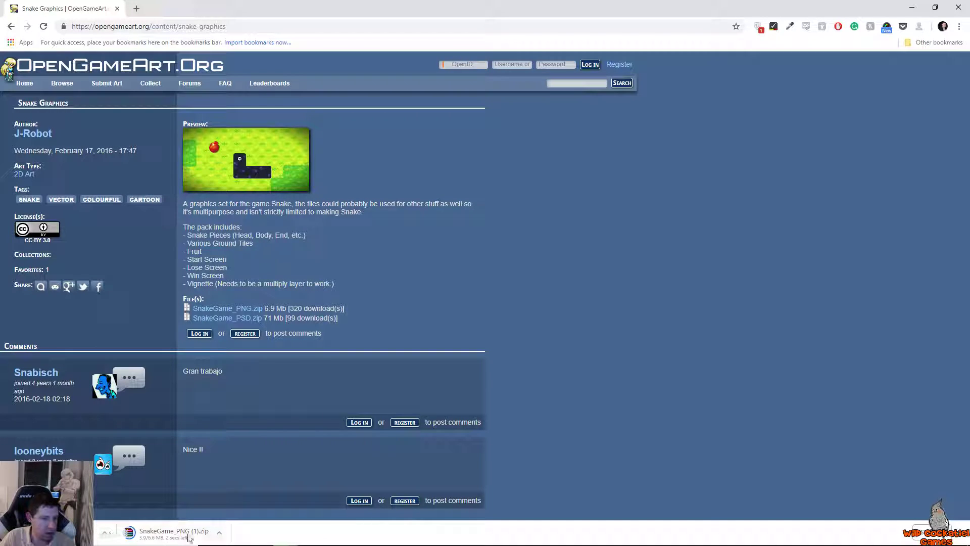
Open the downloaded SnakeGame_PNG archive and bring up the extraction options for all five PNG files.
left_click(219, 532)
left_click(248, 497)
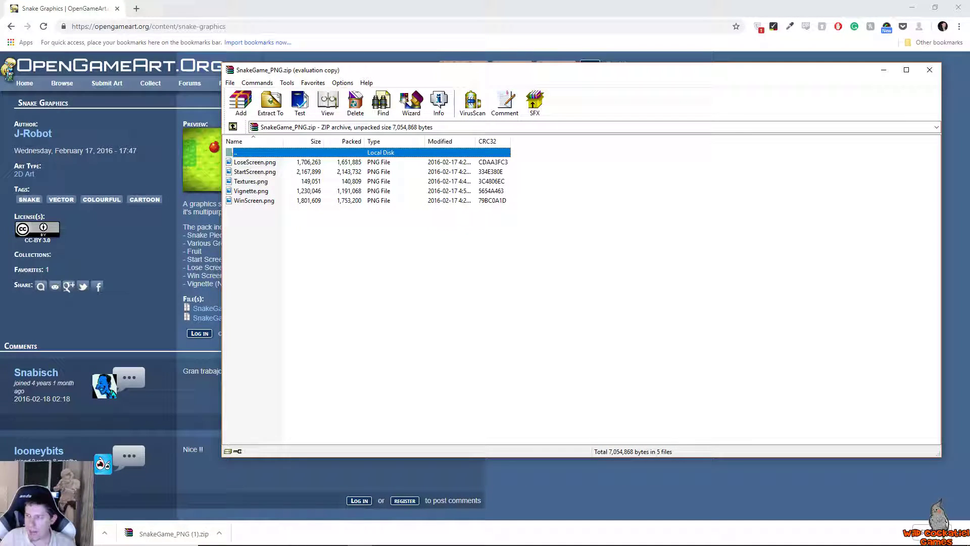
left_click(653, 273)
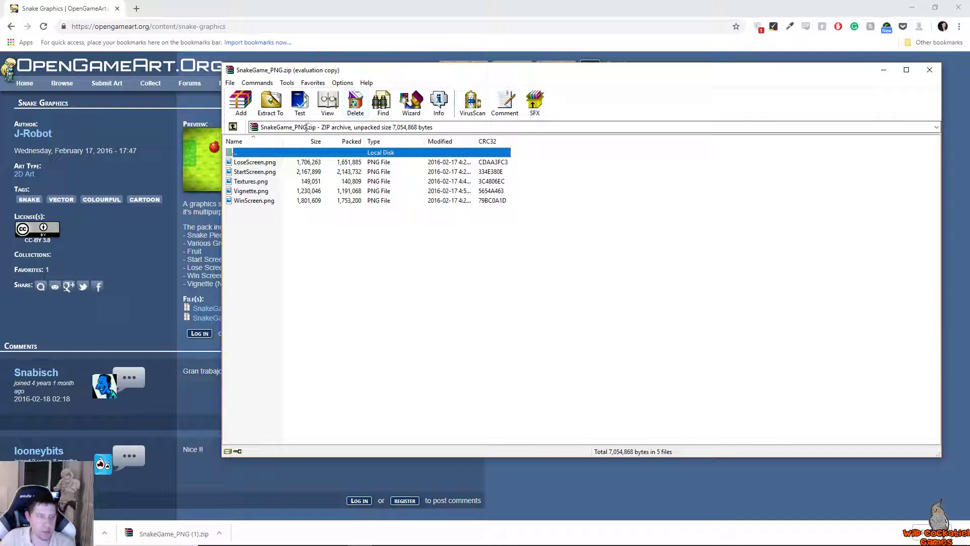
left_click(260, 162)
left_click(262, 201, "shift")
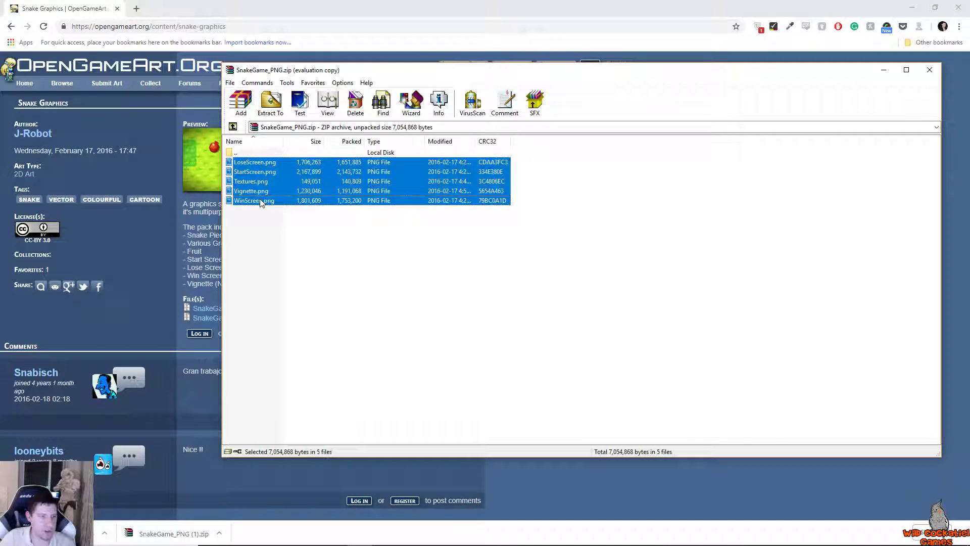
left_click(271, 102)
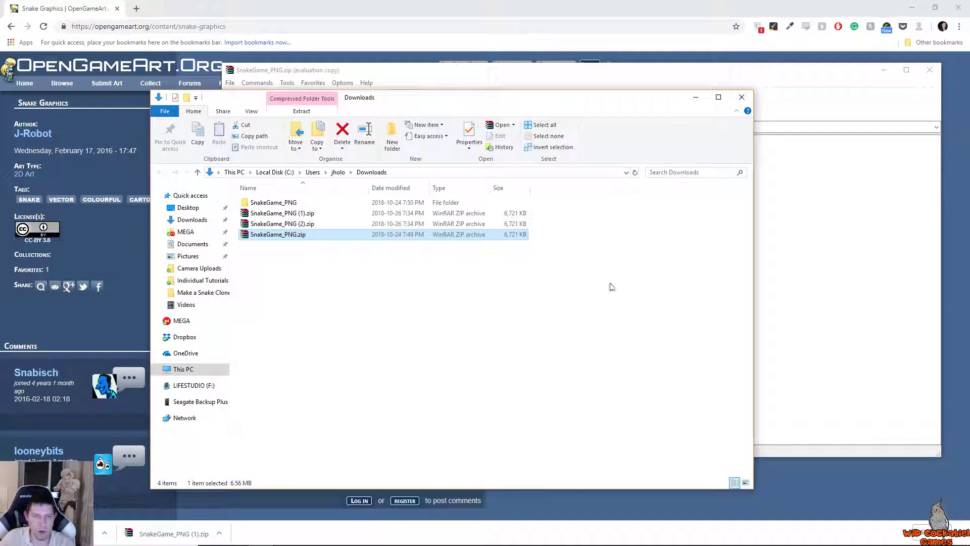
Switch to Unity and import the extracted SnakeGame_PNG folder from Downloads into the project's Assets.
left_click(310, 204)
left_click_drag(483, 105, 969, 117)
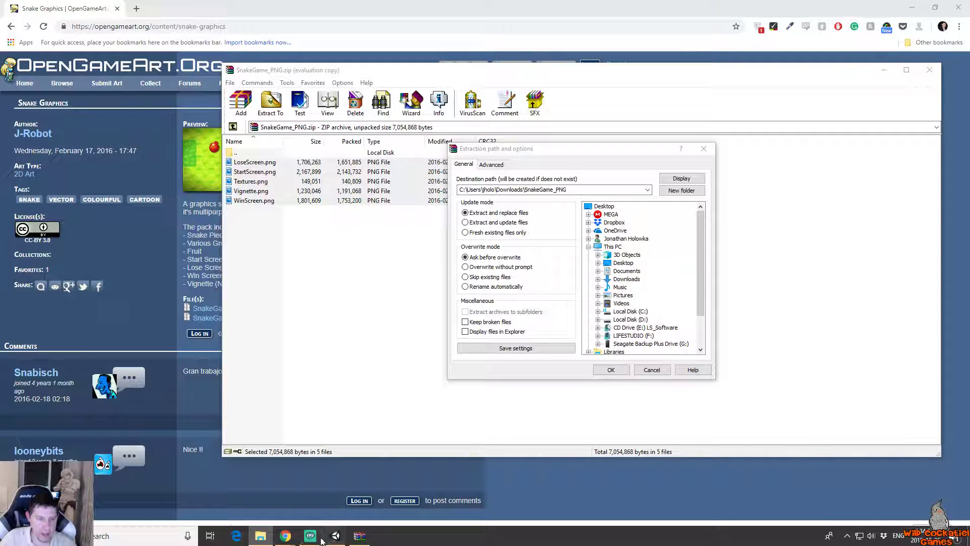
left_click(334, 536)
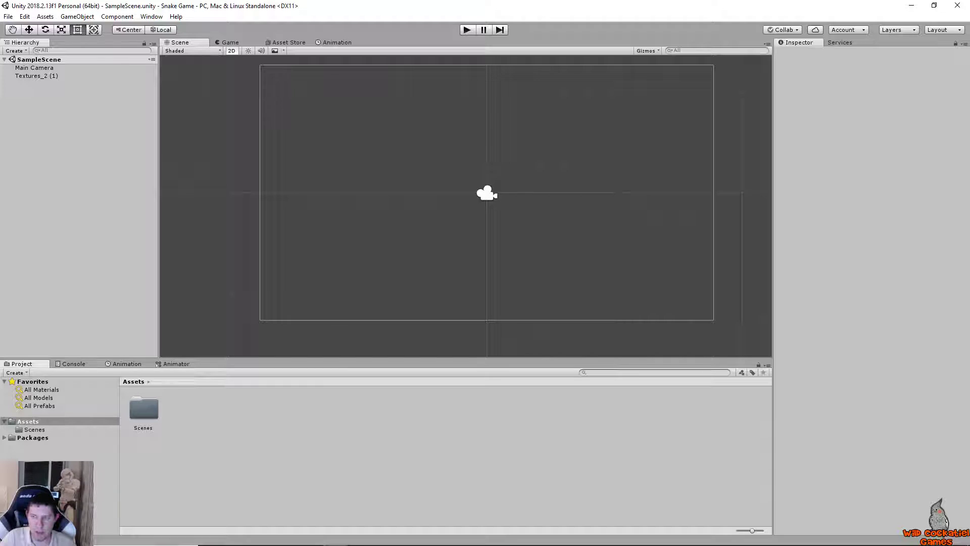
left_click_drag(711, 282, 394, 423)
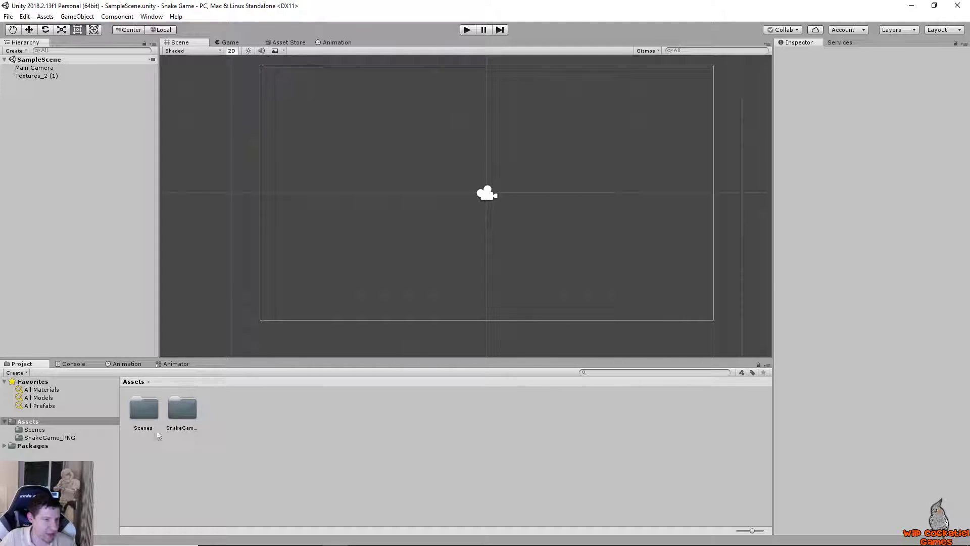
Create a new folder named "2 Sprites" in Assets.
right_click(165, 453)
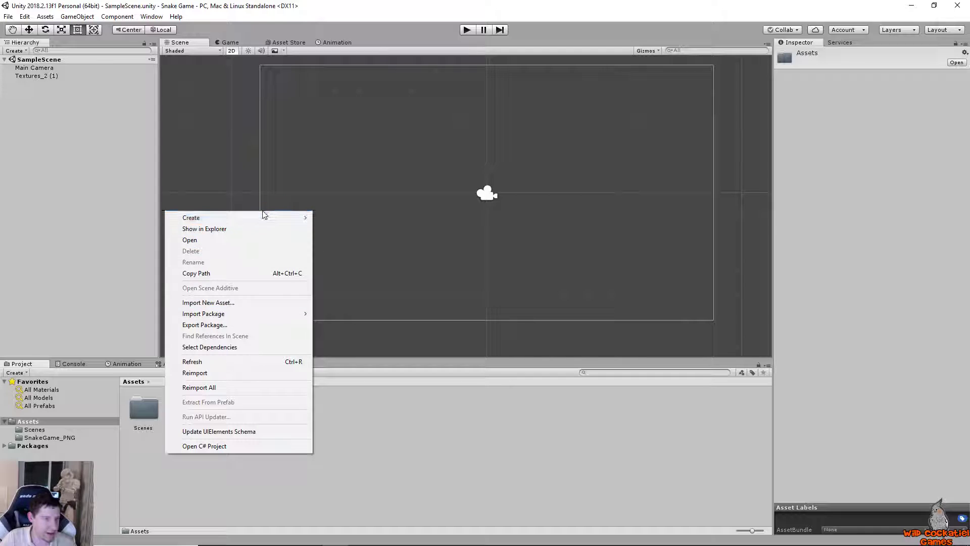
mouse_move(261, 223)
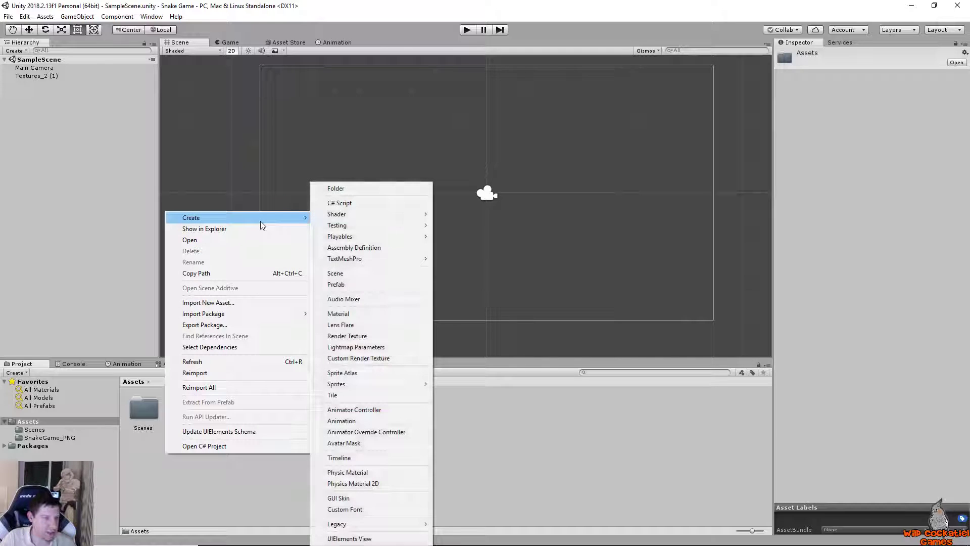
left_click(372, 189)
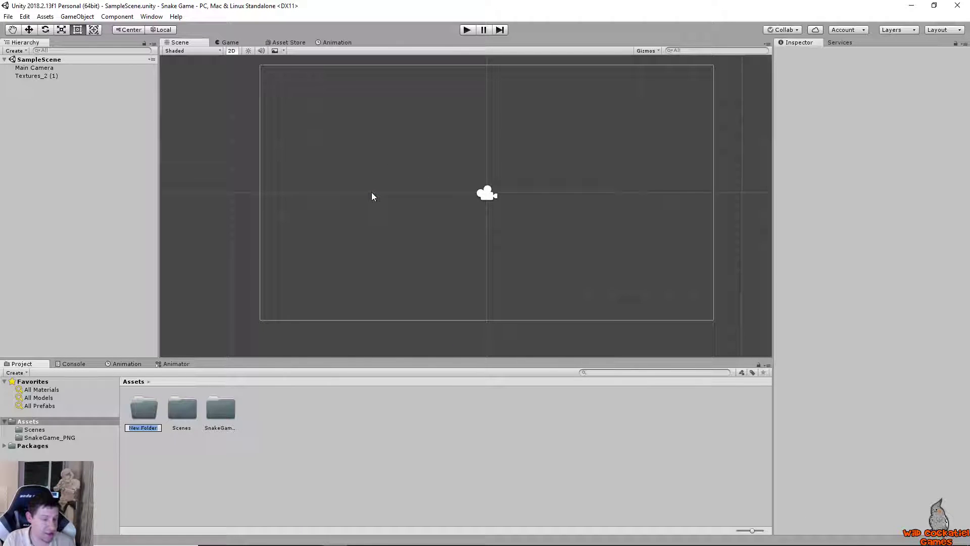
type("2 Sprites")
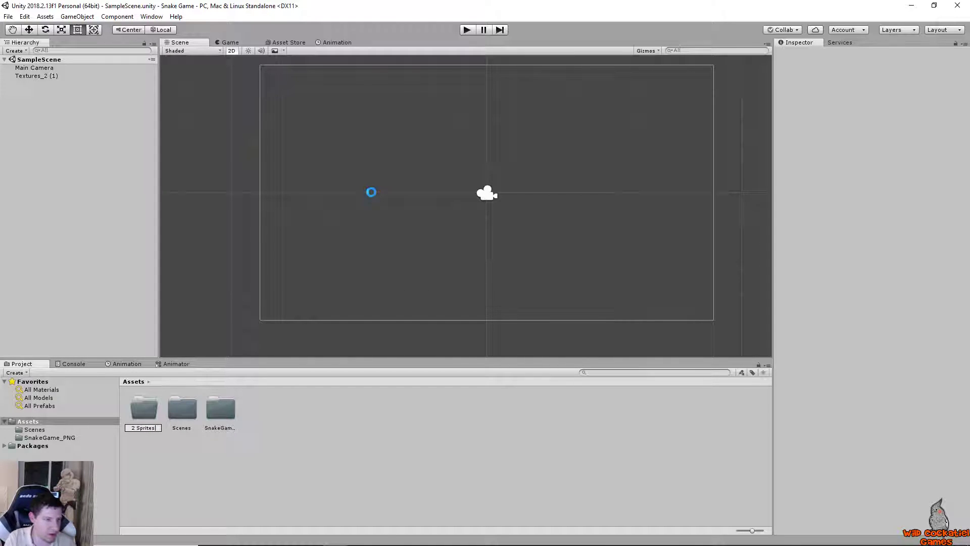
key("Return")
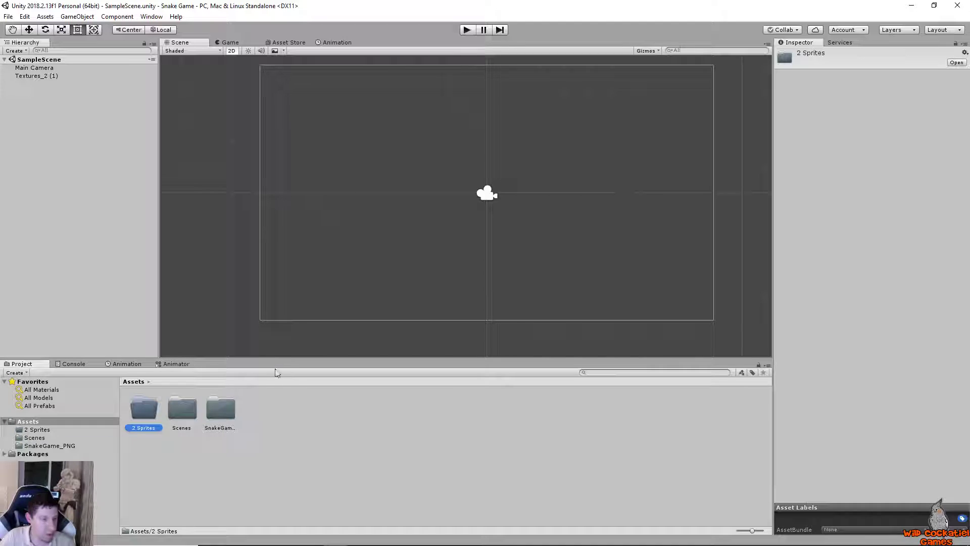
Move the SnakeGame_PNG folder into the 2 Sprites folder.
left_click(222, 417)
left_click(134, 412)
double_click(219, 411)
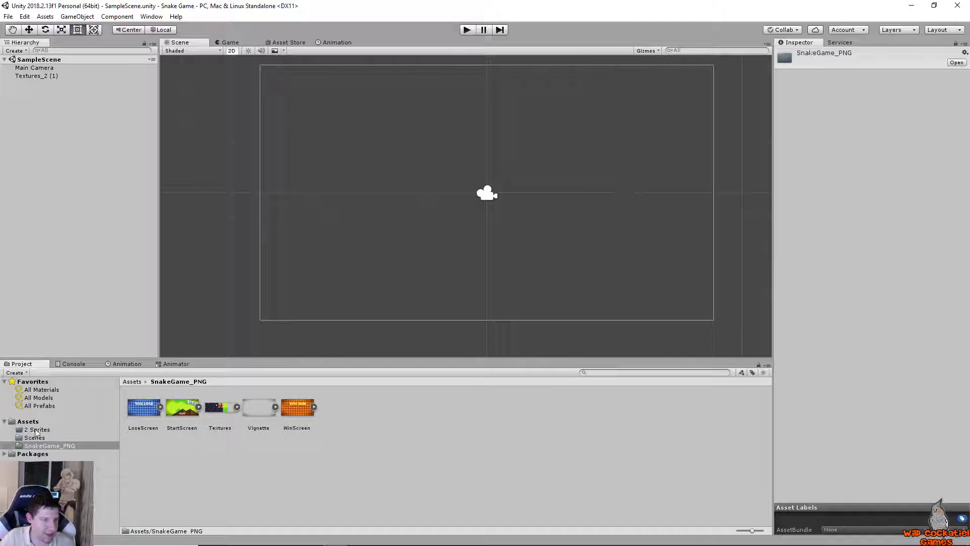
left_click_drag(24, 448, 28, 430)
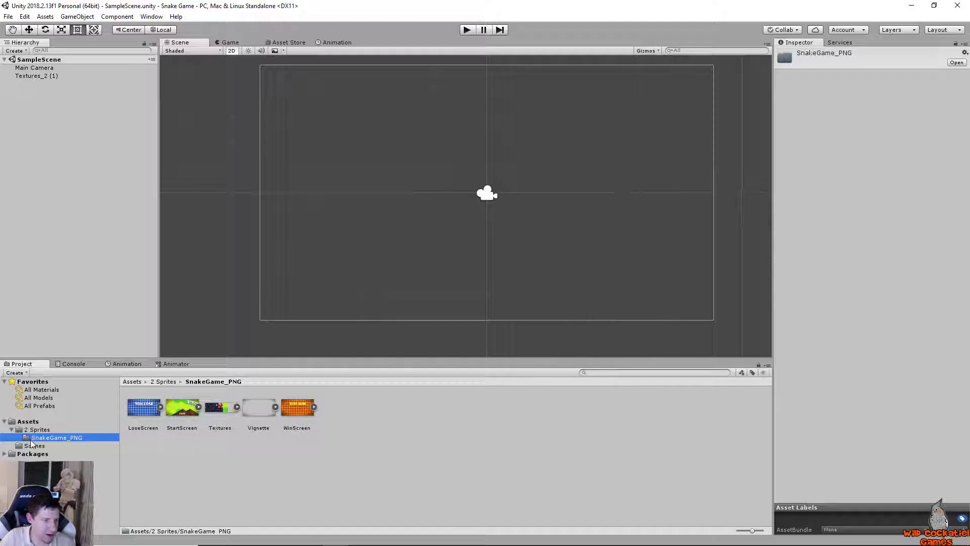
Rename the Scenes folder in Assets to "1 Scenes".
left_click(25, 446)
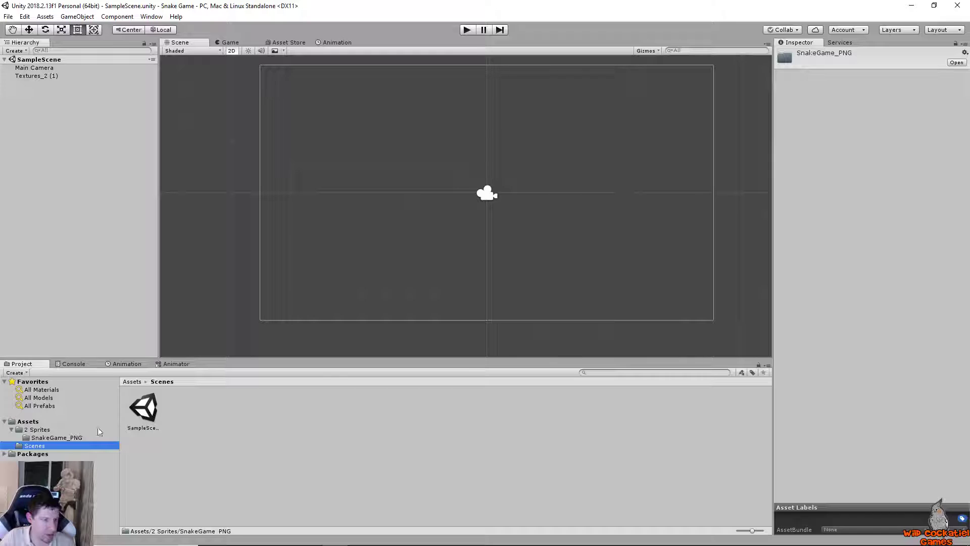
left_click(26, 421)
left_click(174, 420)
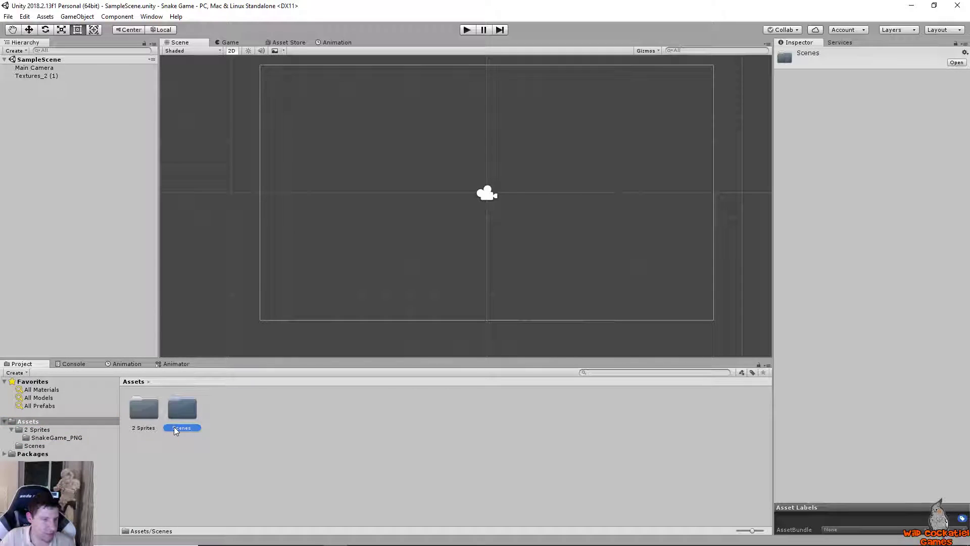
key("F2")
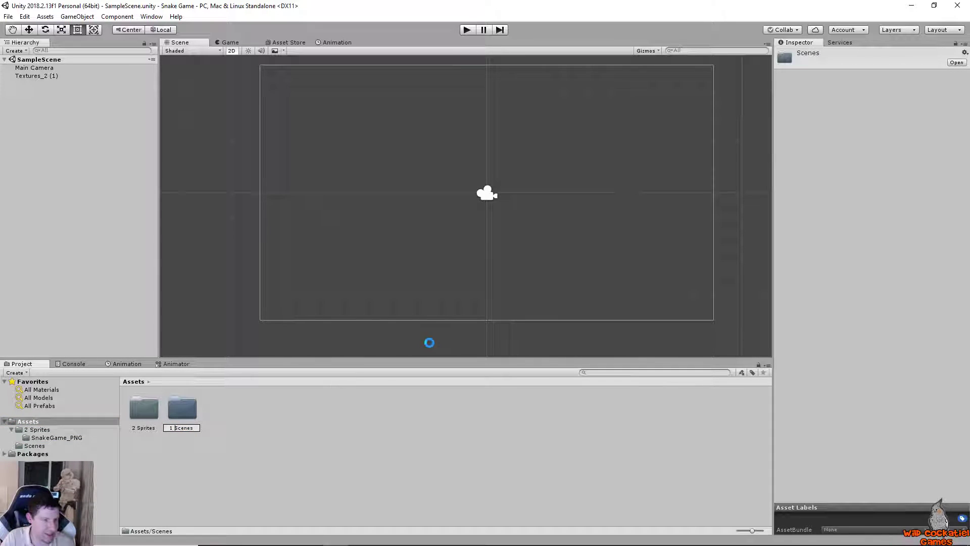
type("1")
key("Return")
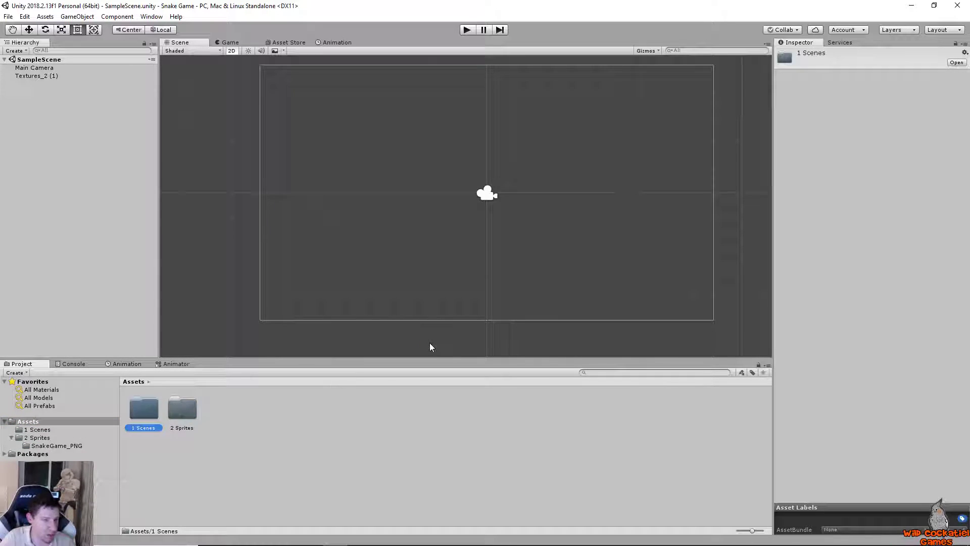
Open the SnakeGame_PNG folder inside 2 Sprites and preview its images one by one, ending on Textures.
double_click(184, 411)
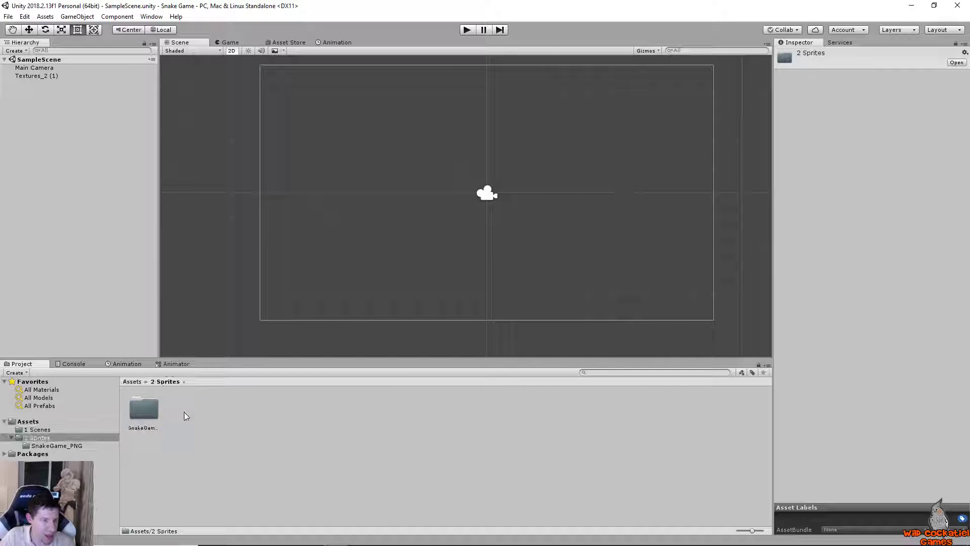
double_click(146, 412)
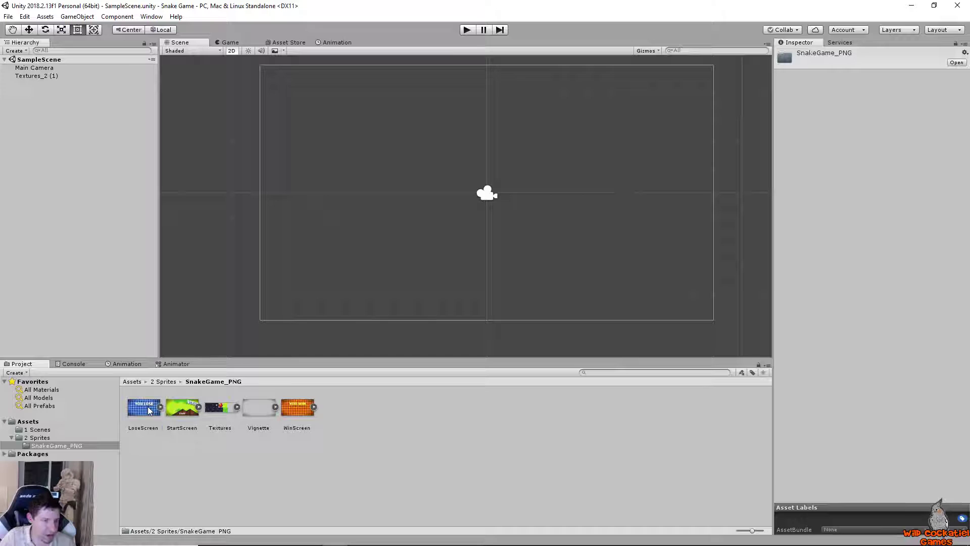
left_click(149, 410)
key("Right")
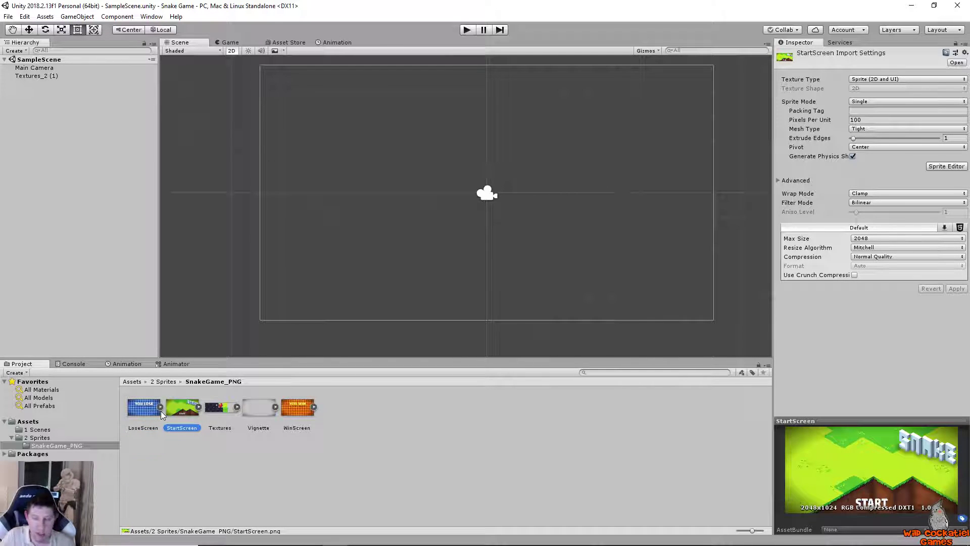
key("Right")
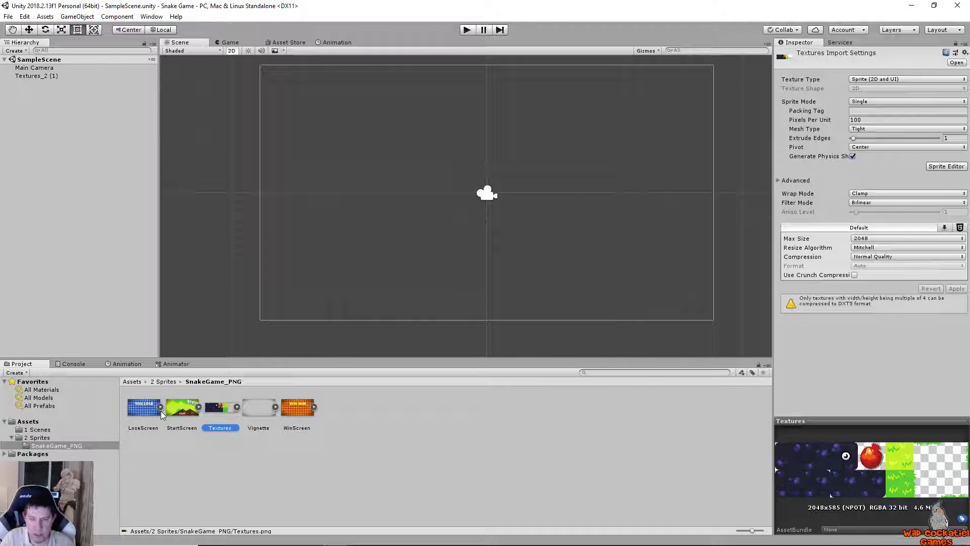
key("Right")
key("Right")
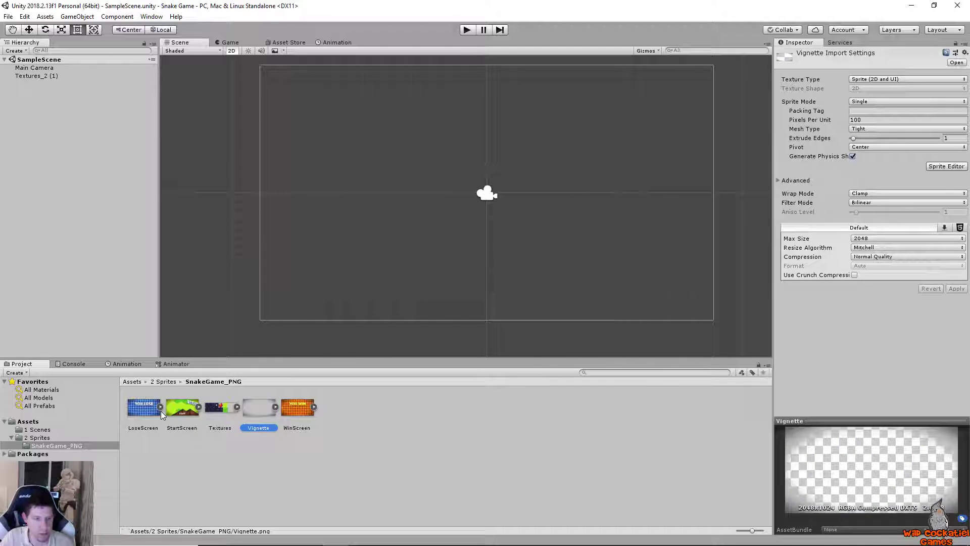
key("Left")
key("Left")
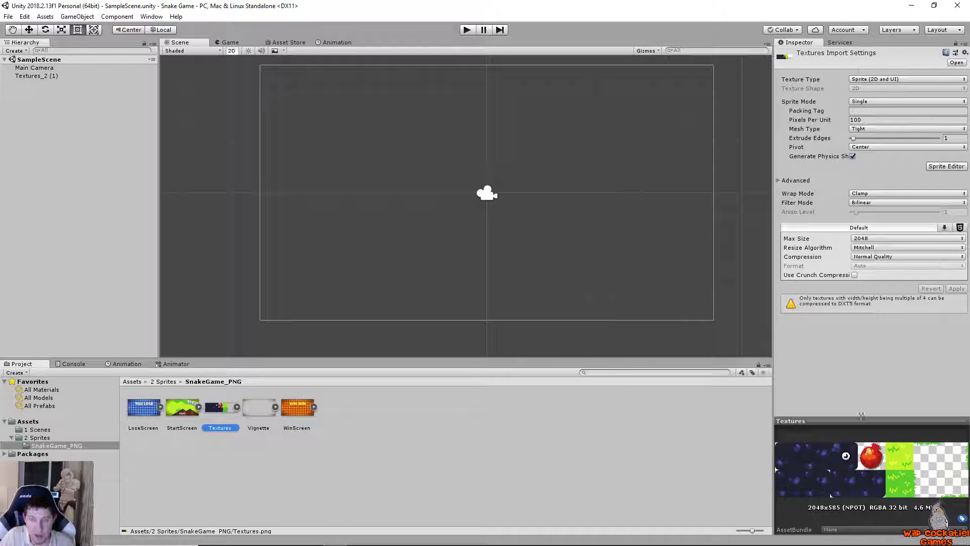
Expand the Textures image, set its Sprite Mode to Multiple and apply the import settings.
left_click(237, 408)
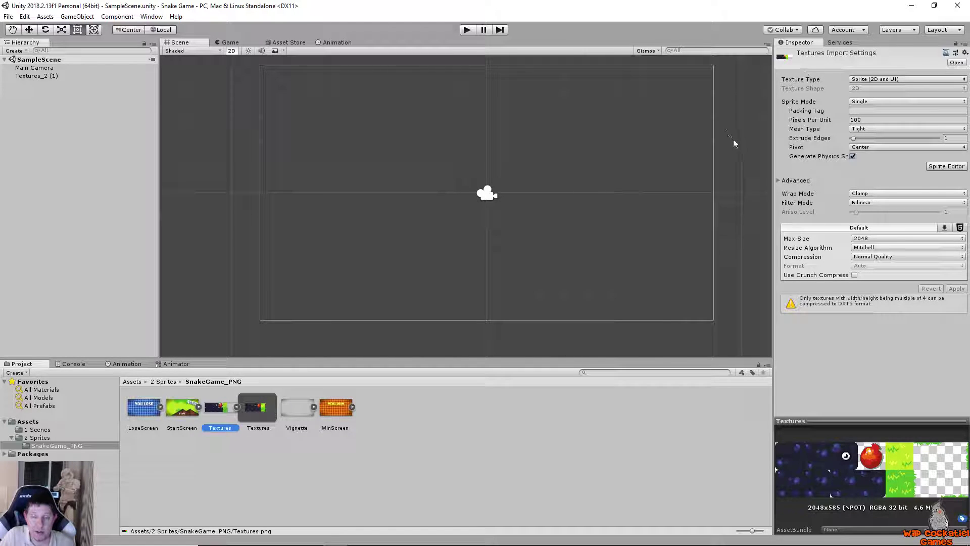
left_click(876, 102)
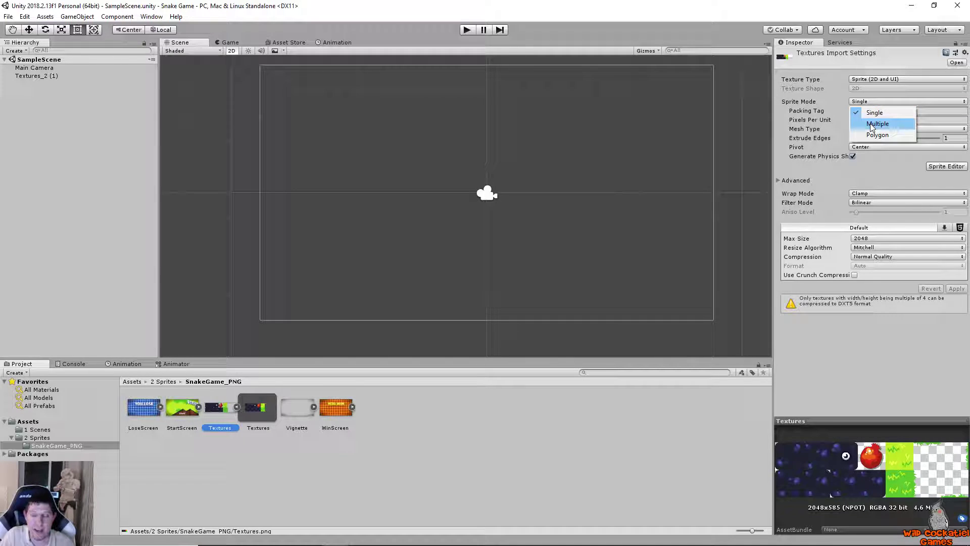
left_click(874, 125)
left_click(957, 279)
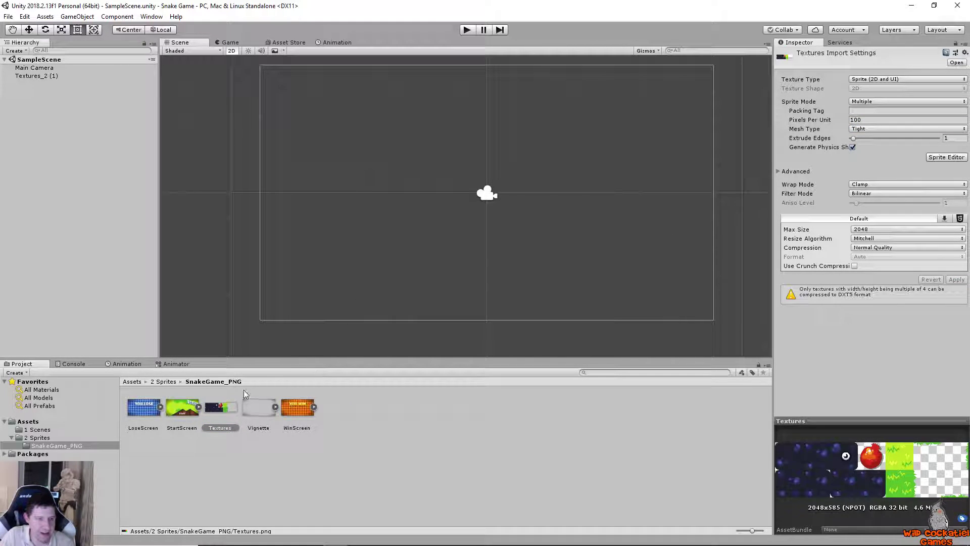
Slice the Textures sheet in the Sprite Editor using Grid By Cell Count with 7 columns and 2 rows, and apply the slicing.
left_click(946, 157)
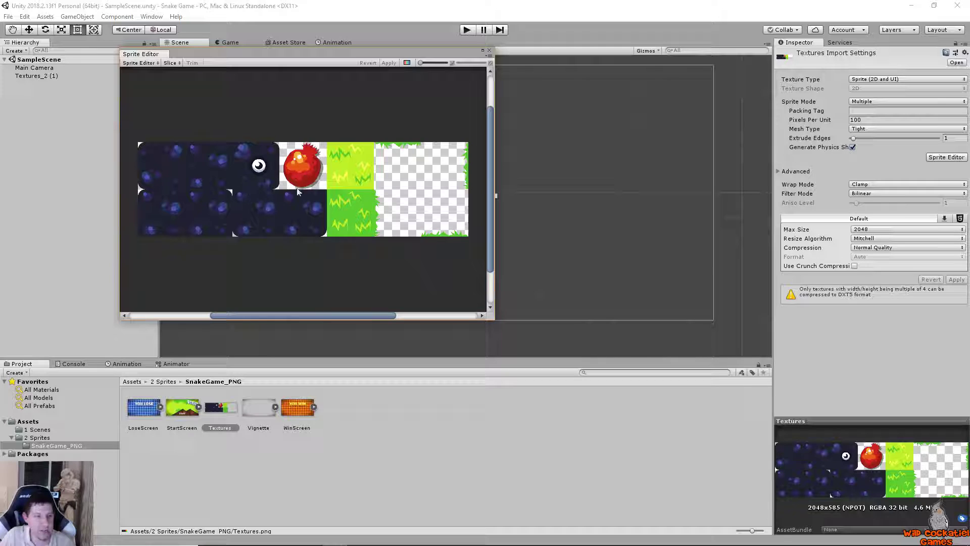
left_click(171, 62)
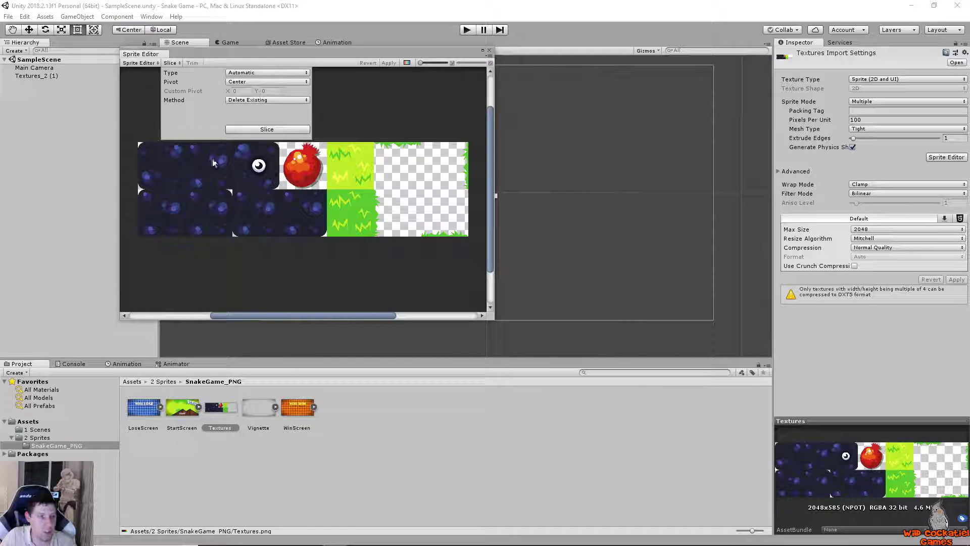
left_click(248, 74)
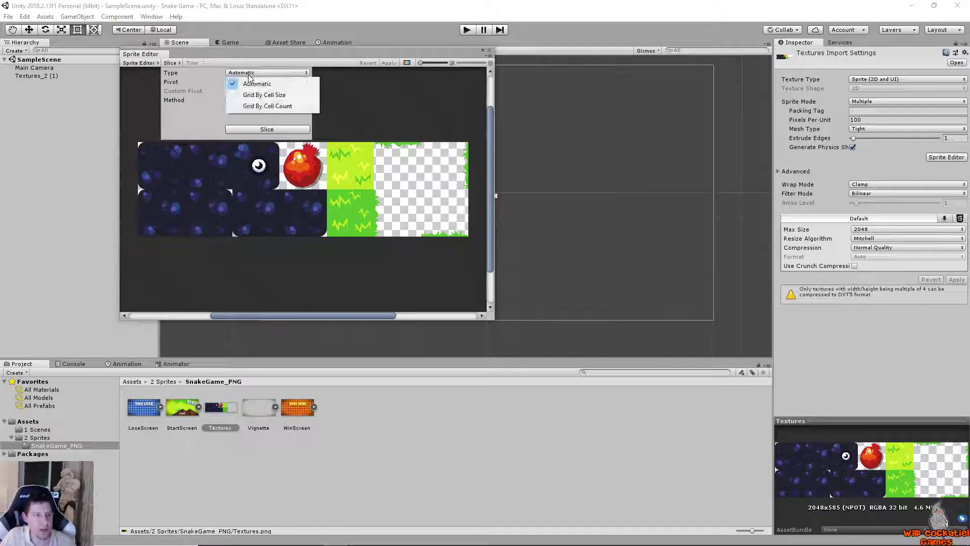
left_click(268, 106)
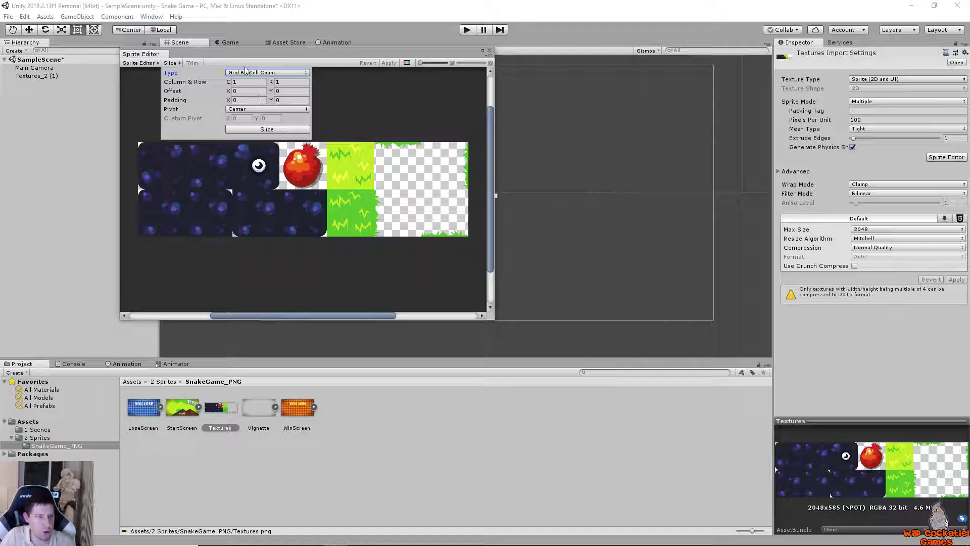
left_click(248, 82)
type("7")
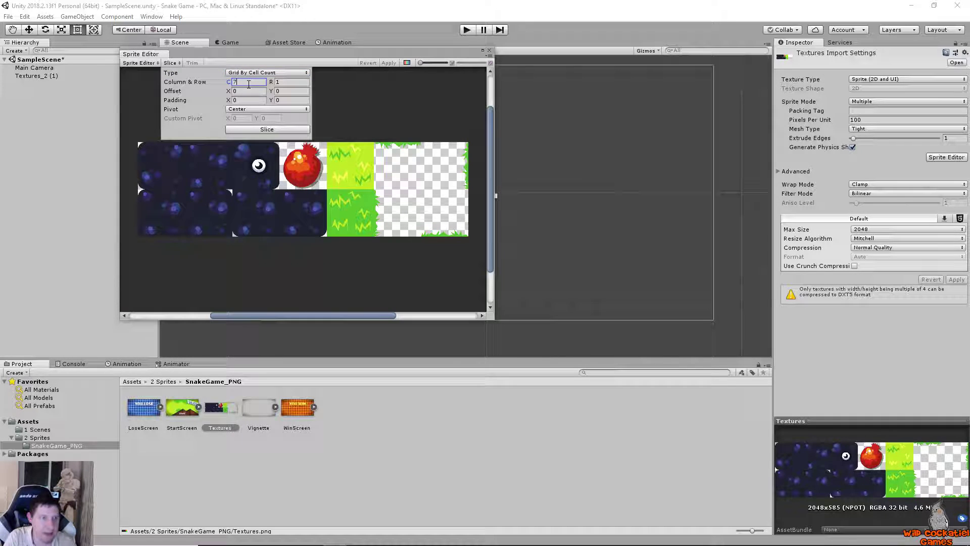
key("Tab")
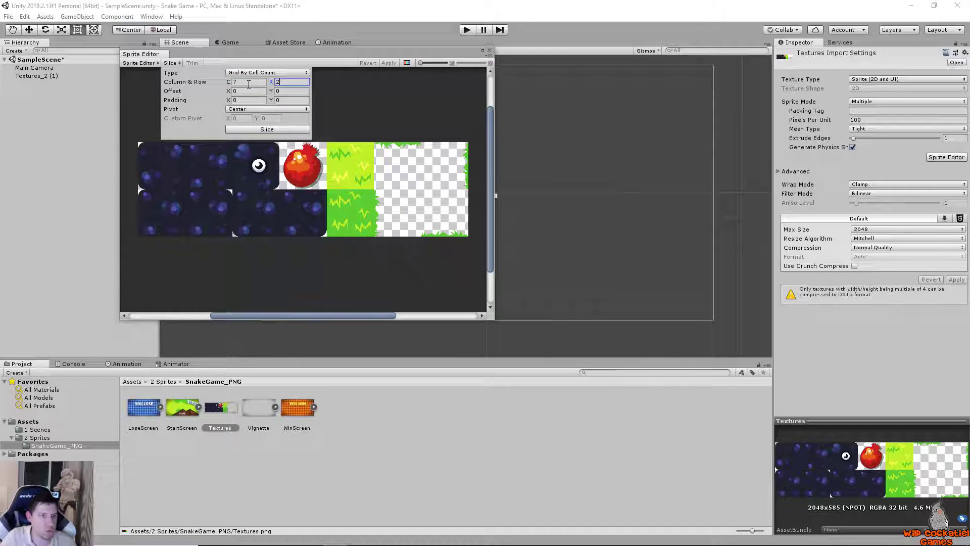
left_click(265, 130)
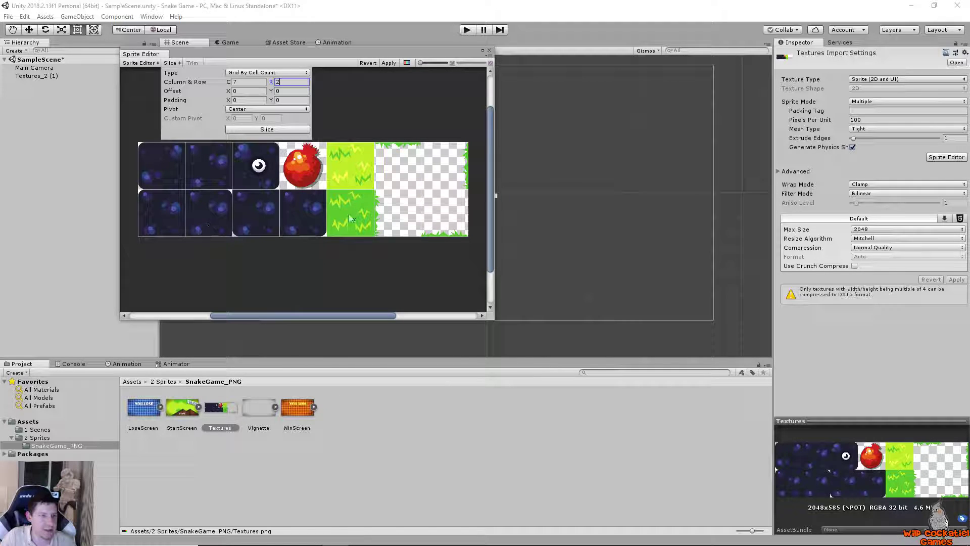
left_click(392, 66)
left_click(388, 63)
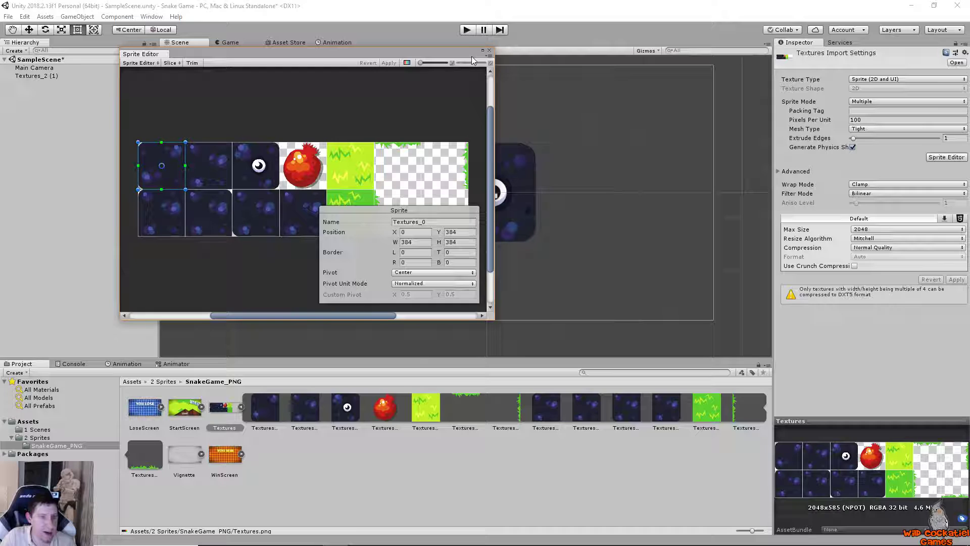
left_click(489, 51)
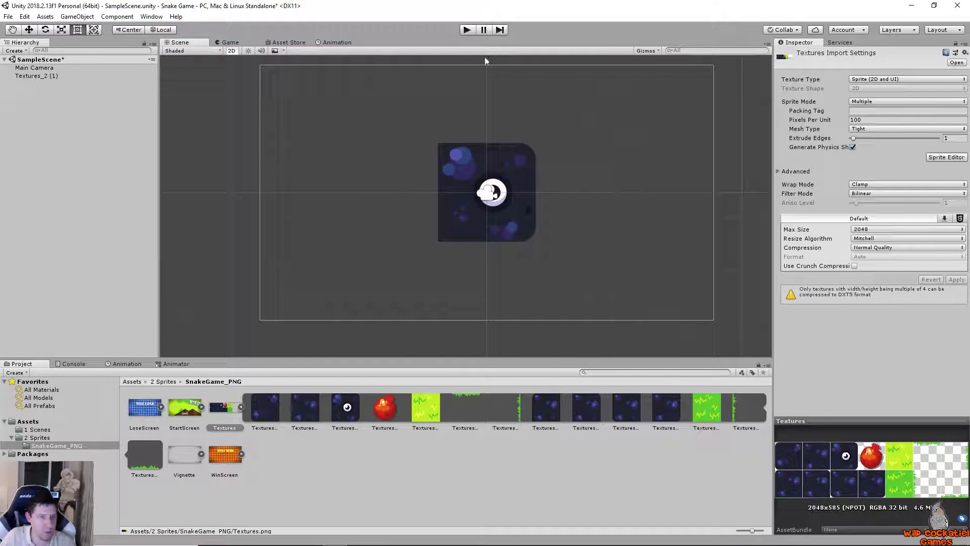
Look through the sliced Textures sprites and briefly view the full source image.
left_click(278, 402)
left_click(345, 408)
left_click(469, 408)
double_click(535, 408)
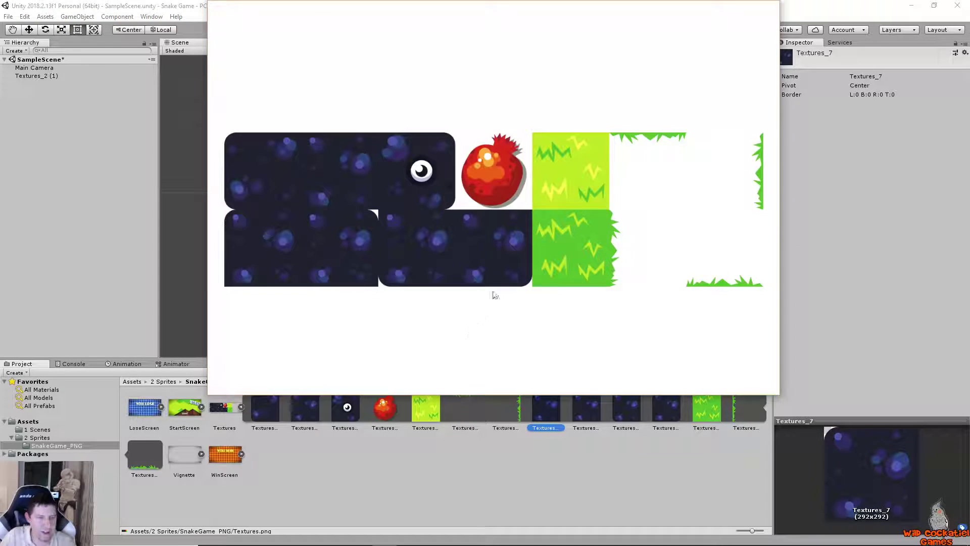
left_click(768, 9)
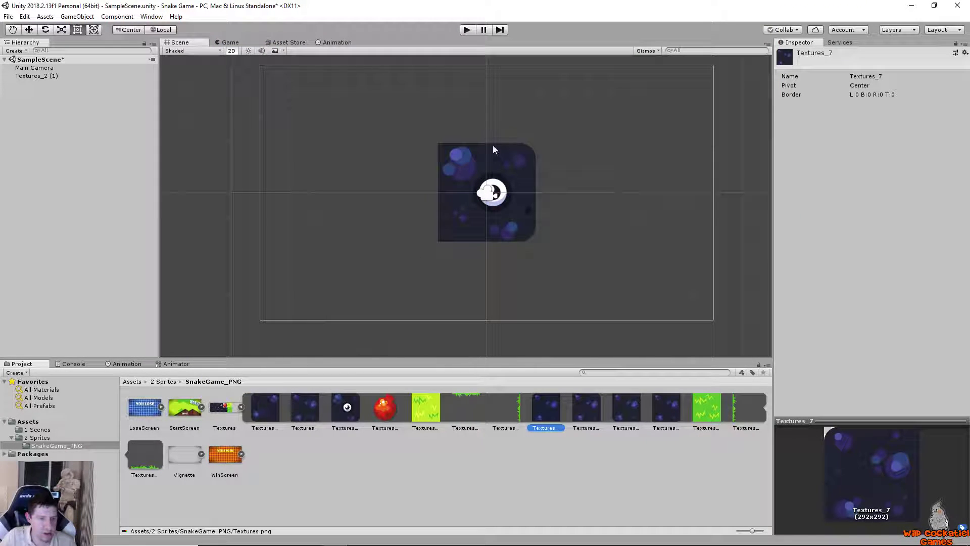
Replace the Textures_2 (1) object in the scene with the newly sliced snake-head sprite, placed near the camera's centre.
left_click(40, 75)
key("Delete")
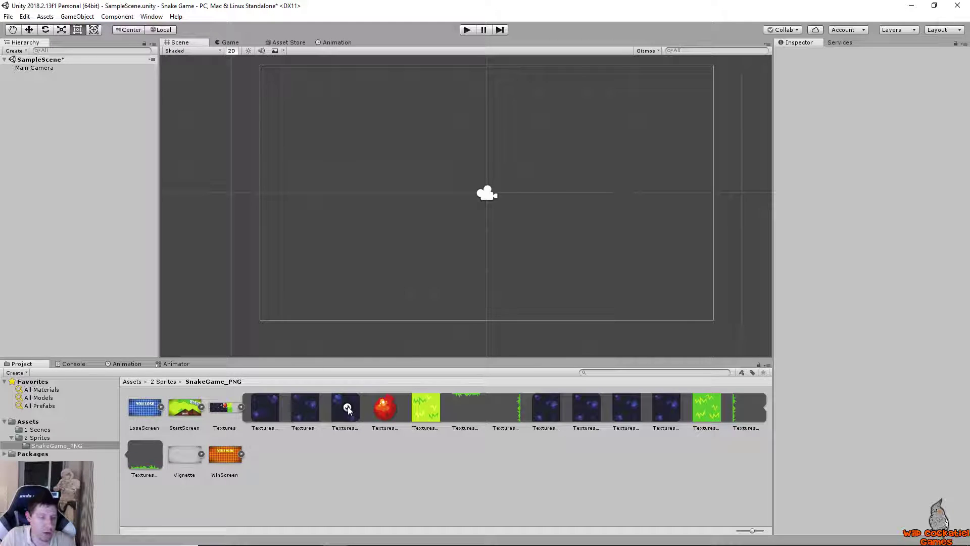
left_click_drag(348, 409, 490, 196)
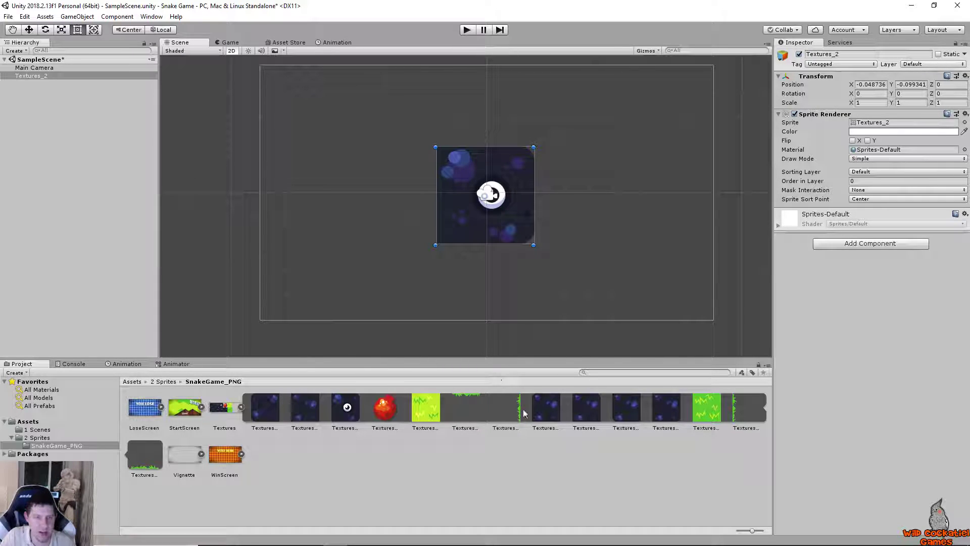
Collapse the Textures sheet, set its Pixels Per Unit to 350 and apply the import settings.
left_click(223, 411)
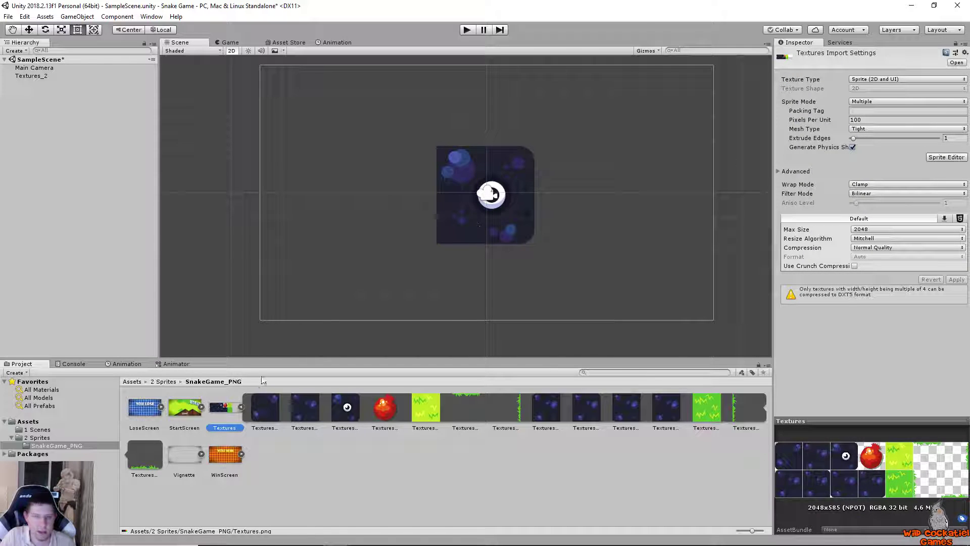
left_click(241, 407)
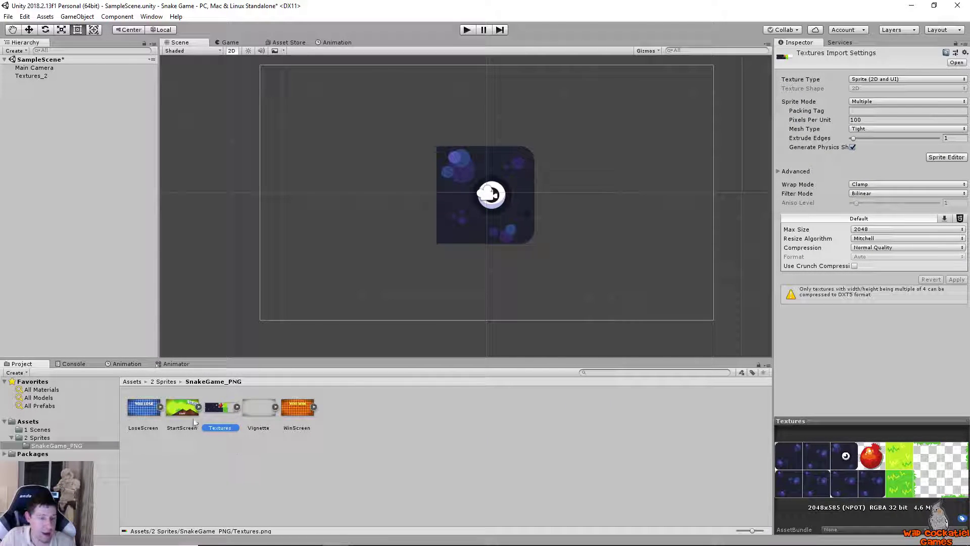
left_click(861, 120)
type("350")
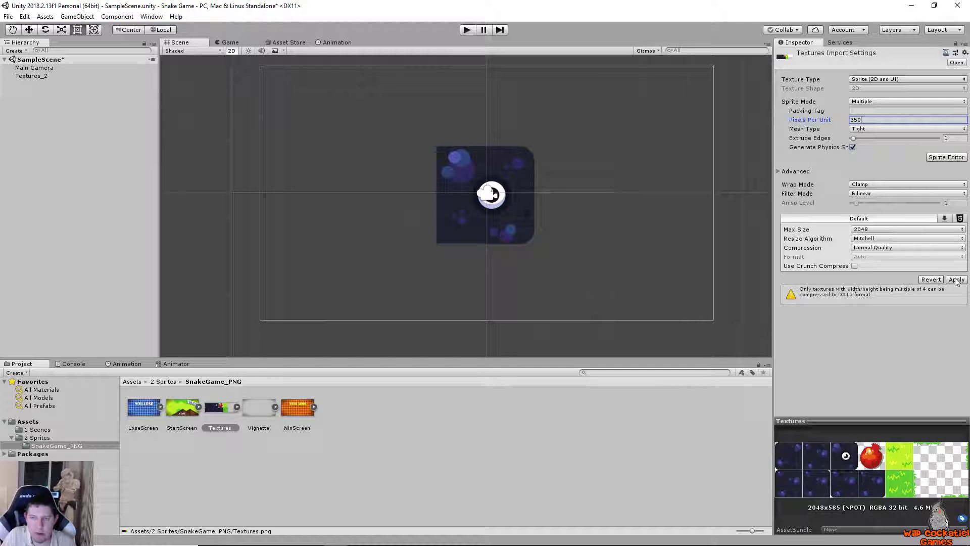
left_click(956, 280)
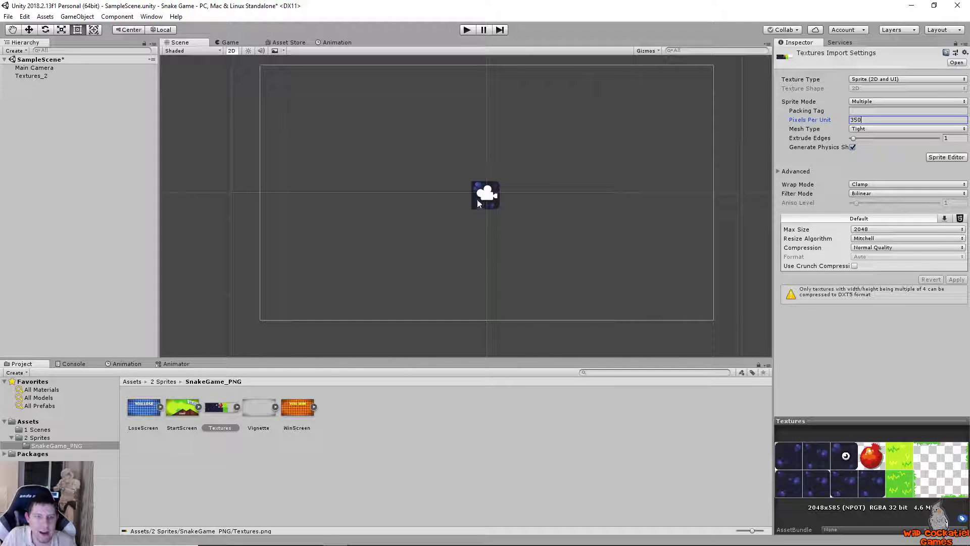
Expand the Textures sheet and place the light-green grass sprite and a snake-body sprite in the scene as size samples.
left_click(239, 413)
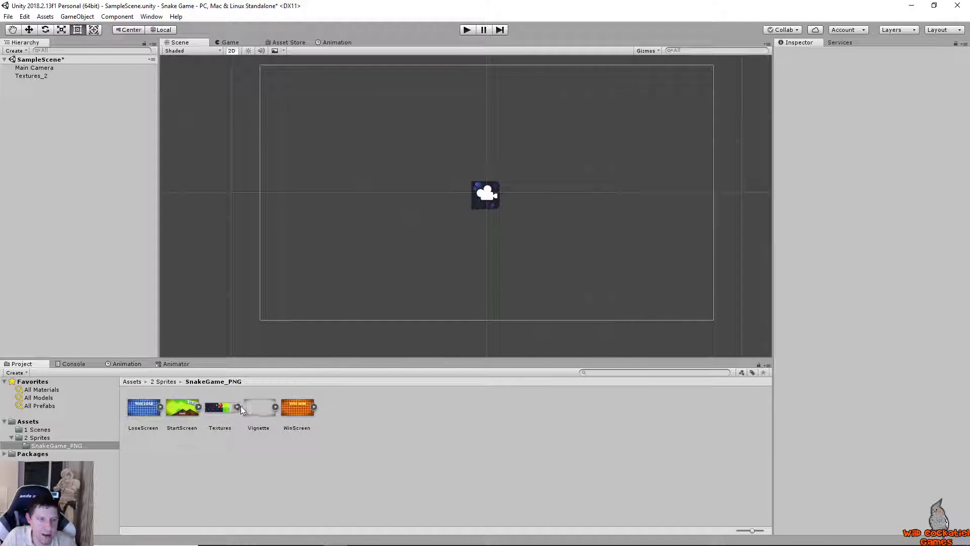
left_click(238, 406)
left_click_drag(423, 408, 566, 183)
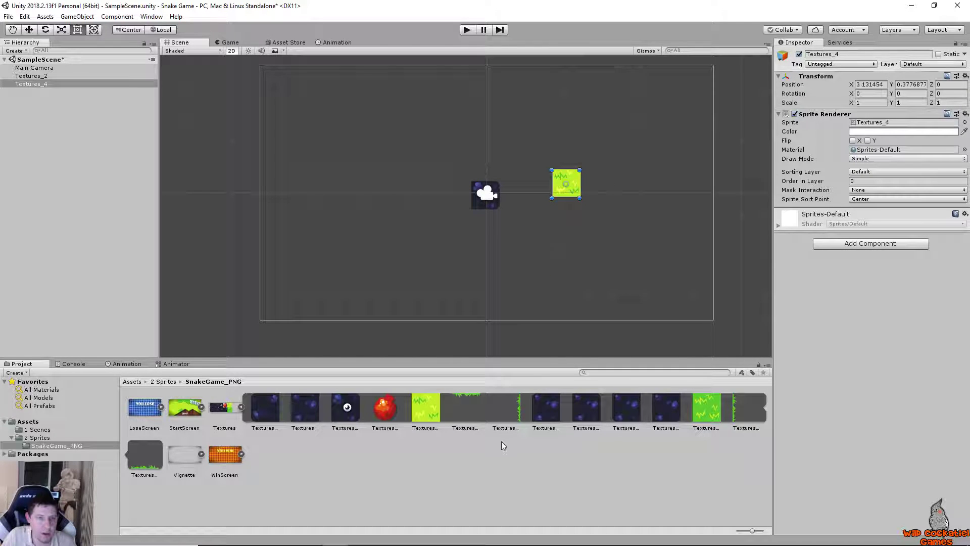
left_click_drag(586, 407, 573, 308)
double_click(585, 407)
left_click(767, 8)
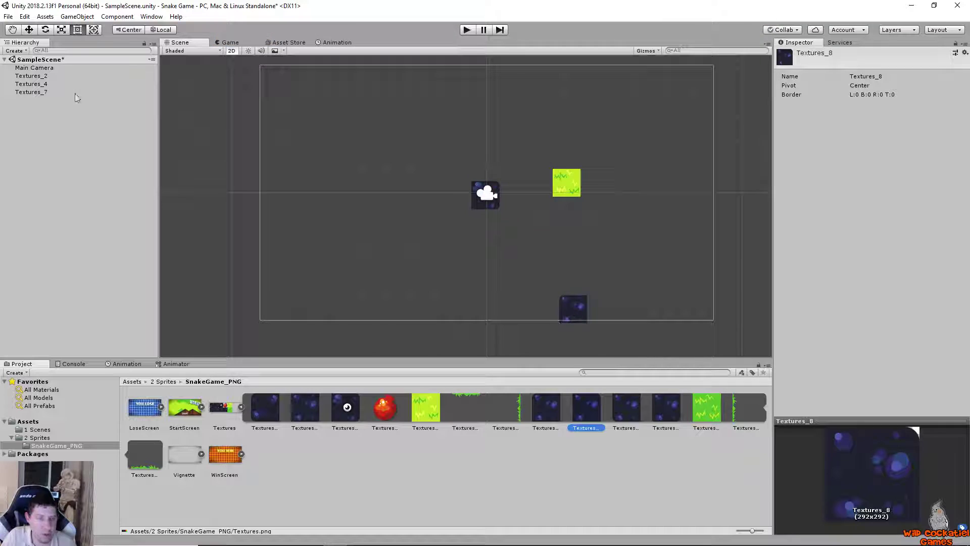
Delete the sample objects Textures_4 and Textures_7 from the scene.
left_click(38, 76)
left_click(43, 84)
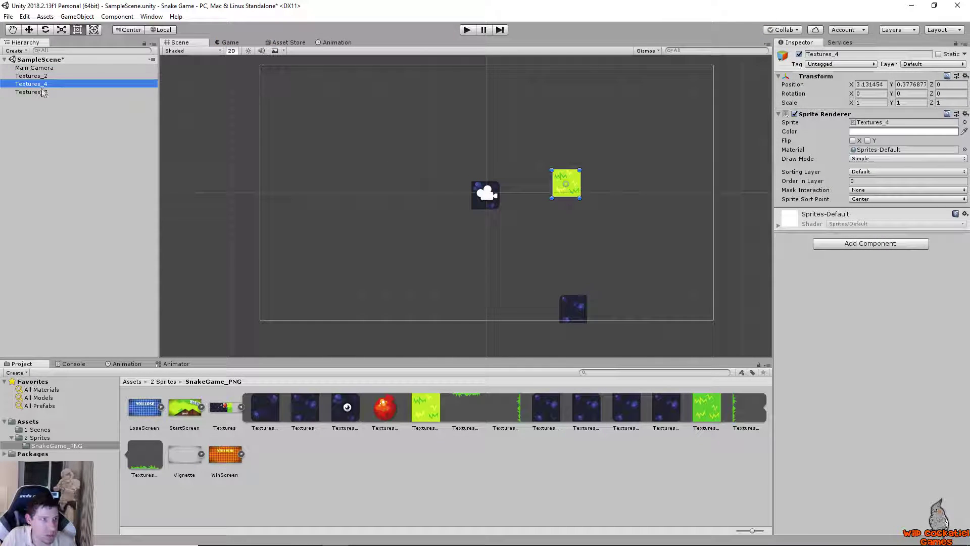
left_click(44, 92, "shift")
key("Delete")
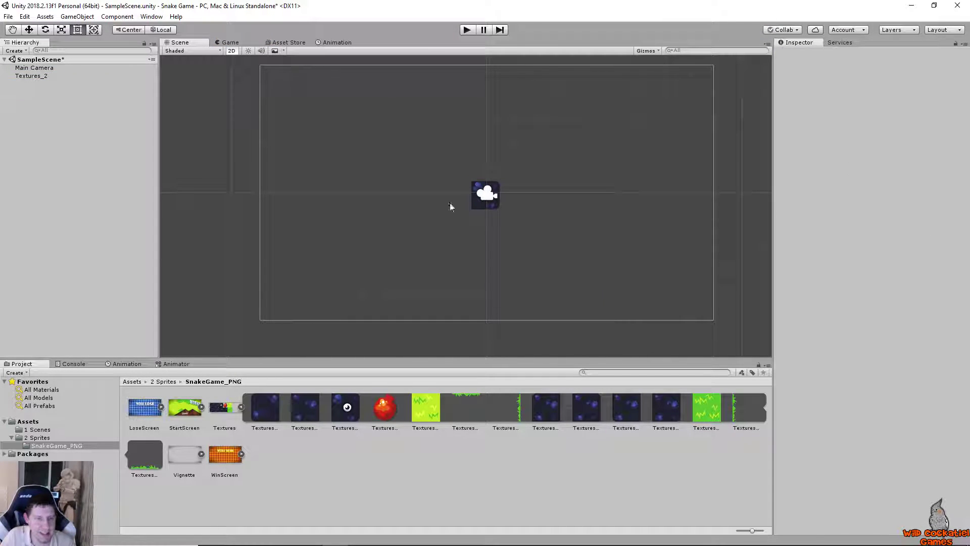
Select the snake-head sprite in the scene and collapse the Textures sheet's sprites in the project.
left_click(480, 201)
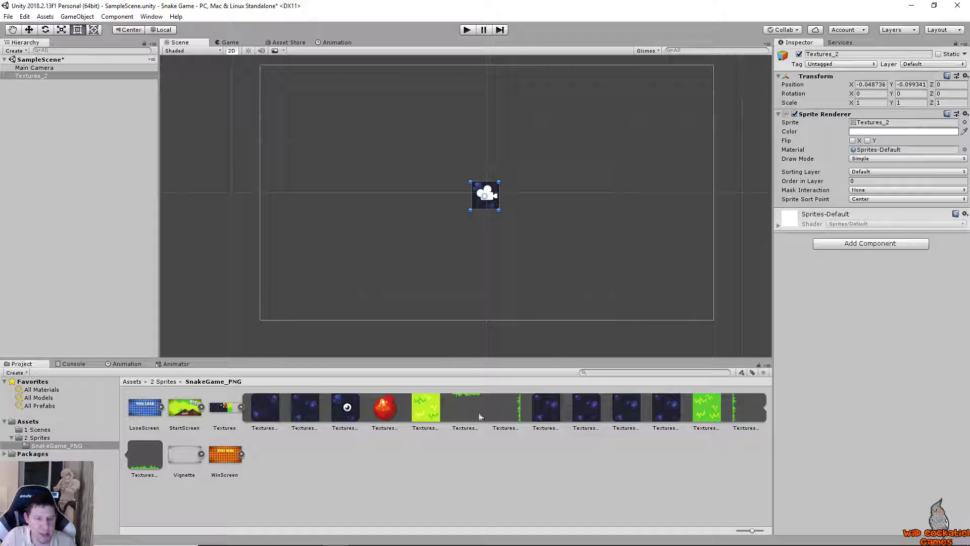
left_click(241, 407)
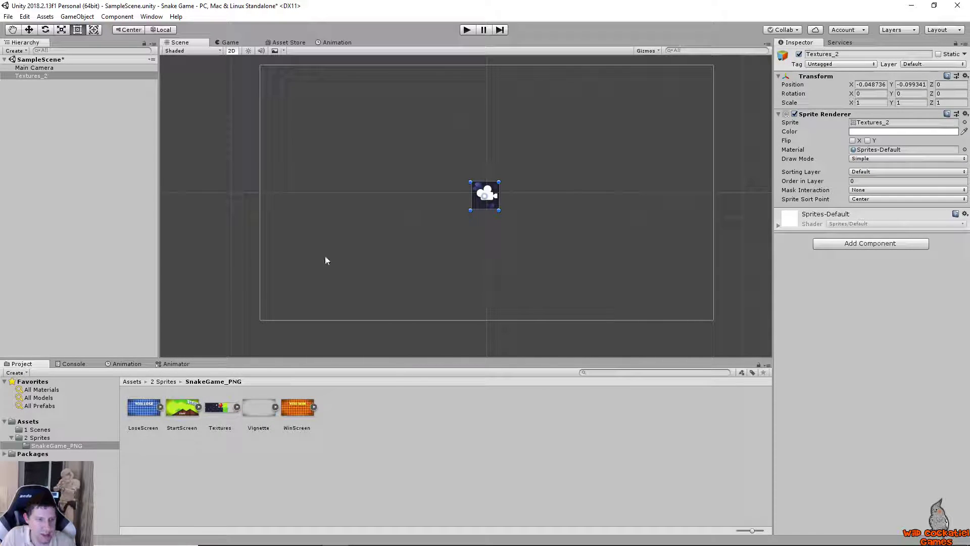